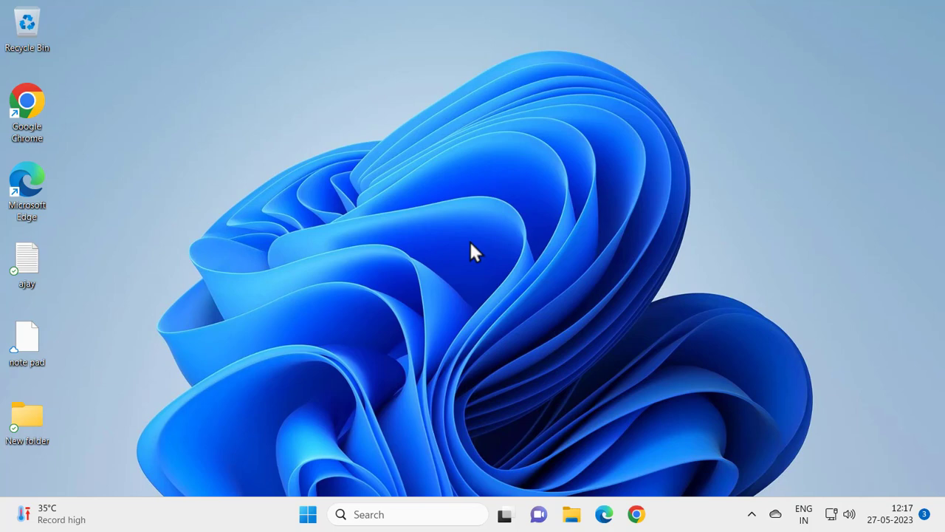
# Step: Search Windows for 'computer man' and launch Computer Management
pyautogui.click(386, 517)
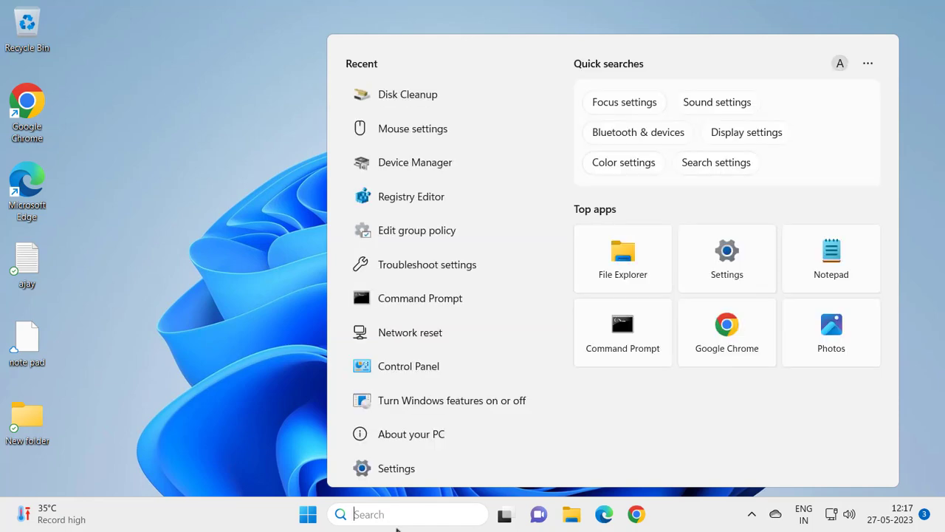
pyautogui.write('com')
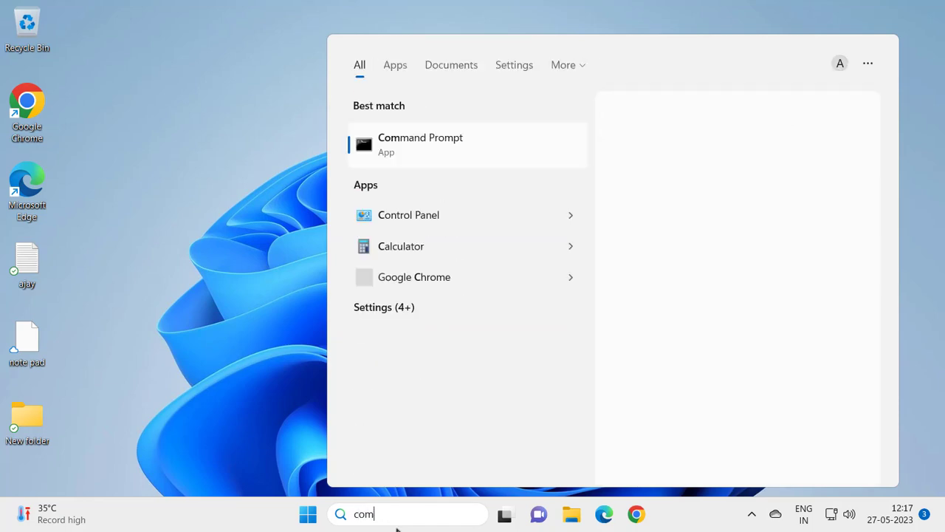
pyautogui.write('put')
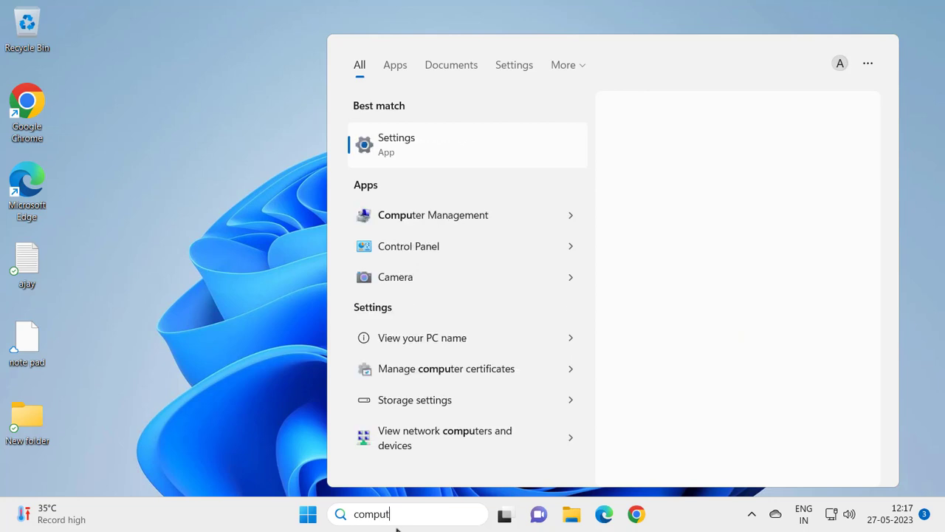
pyautogui.write('er man')
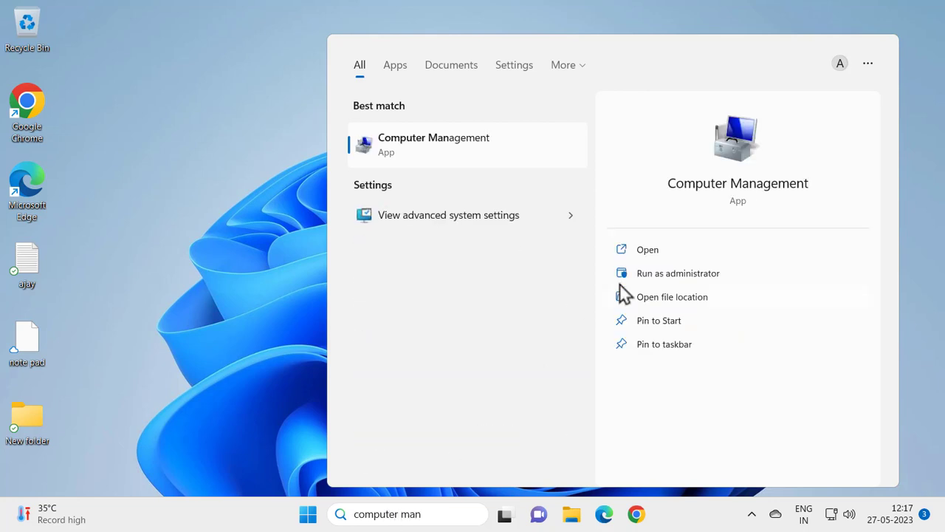
pyautogui.click(643, 251)
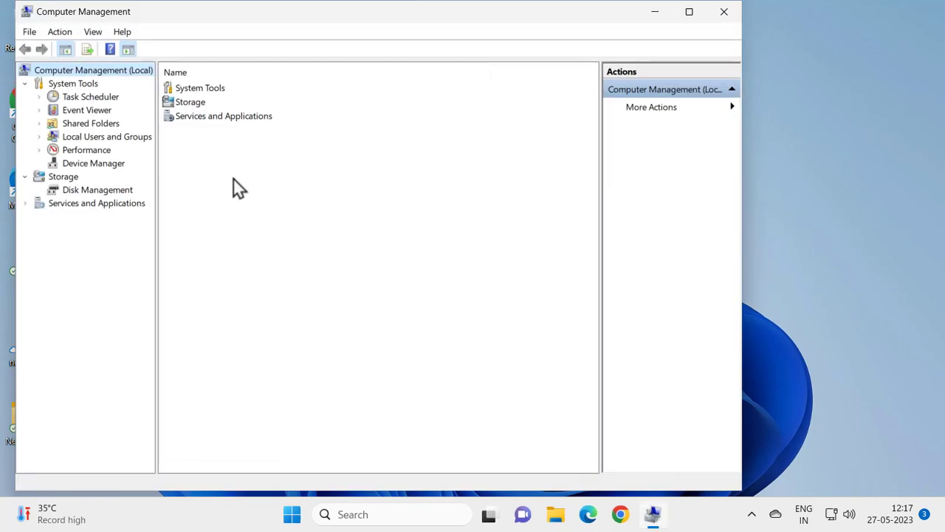
# Step: List the accounts in Local Users and Groups > Users and select your own account
pyautogui.click(91, 139)
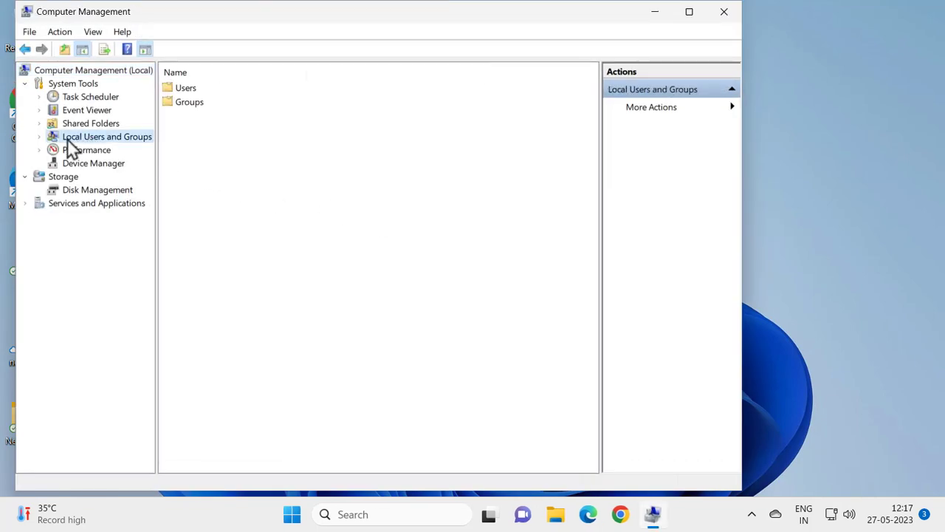
pyautogui.click(190, 89)
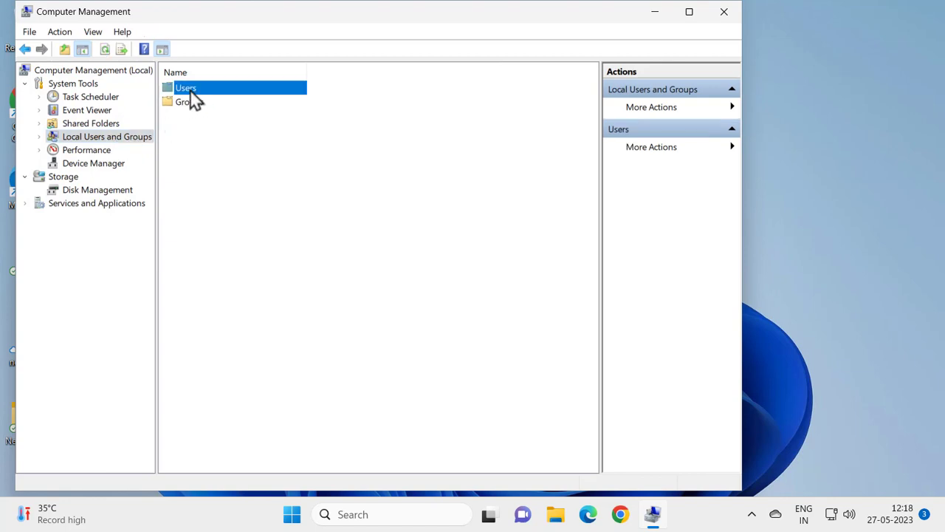
pyautogui.doubleClick(185, 89)
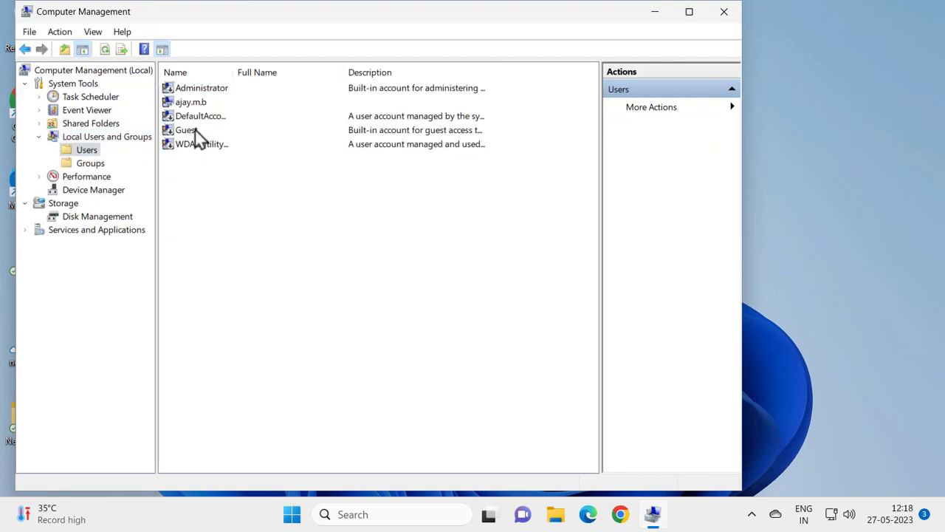
pyautogui.click(198, 106)
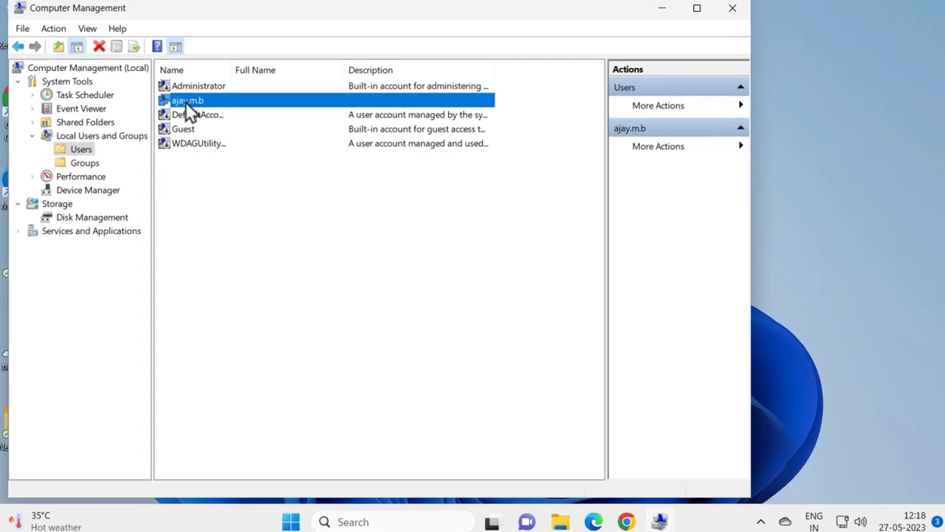
# Step: Check the account's Member Of groups (Administrators, Users) and begin adding another group
pyautogui.doubleClick(187, 102)
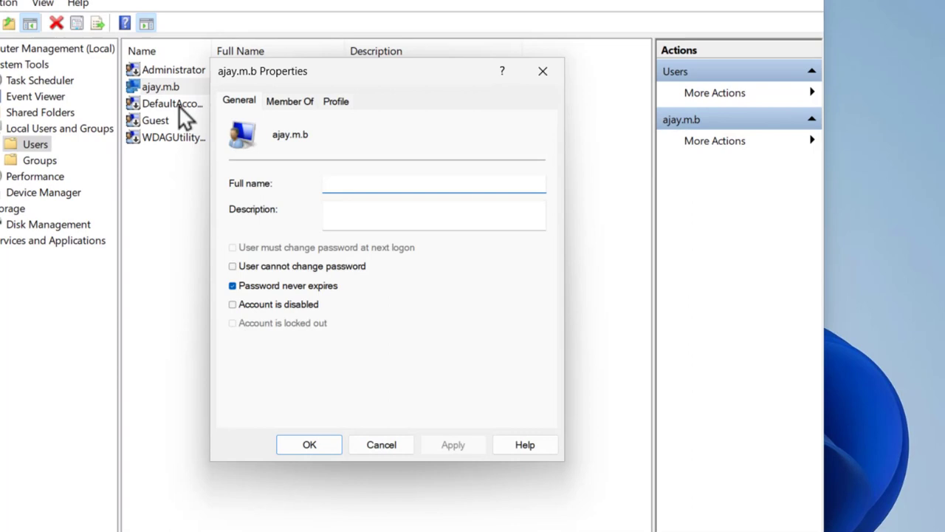
pyautogui.click(293, 100)
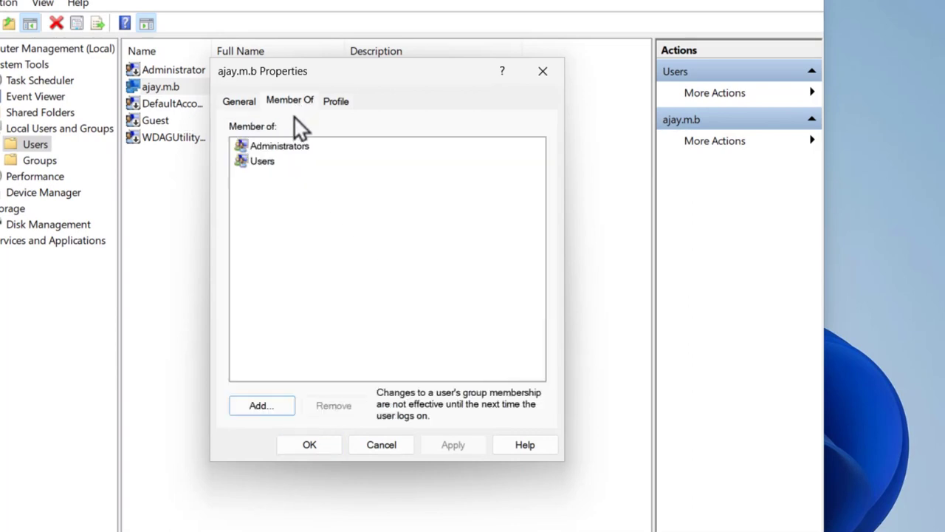
pyautogui.click(271, 156)
pyautogui.click(271, 147)
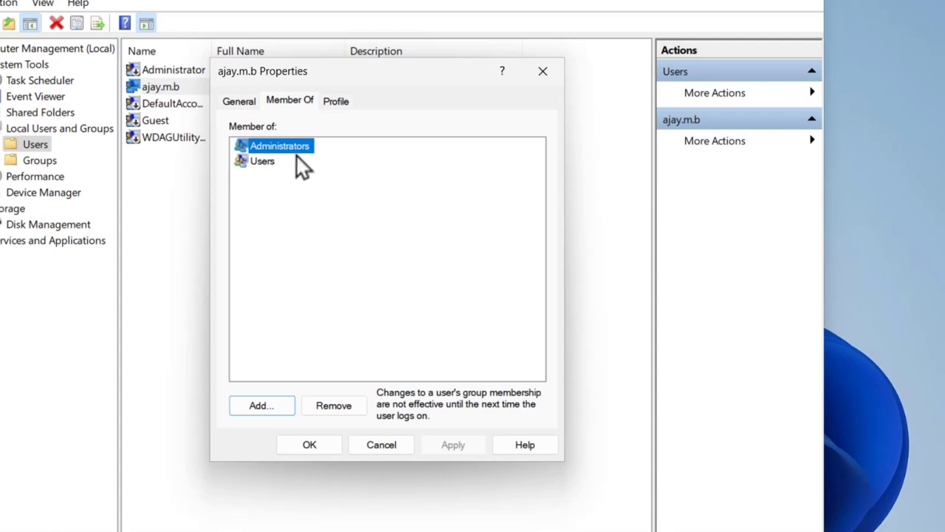
pyautogui.click(261, 407)
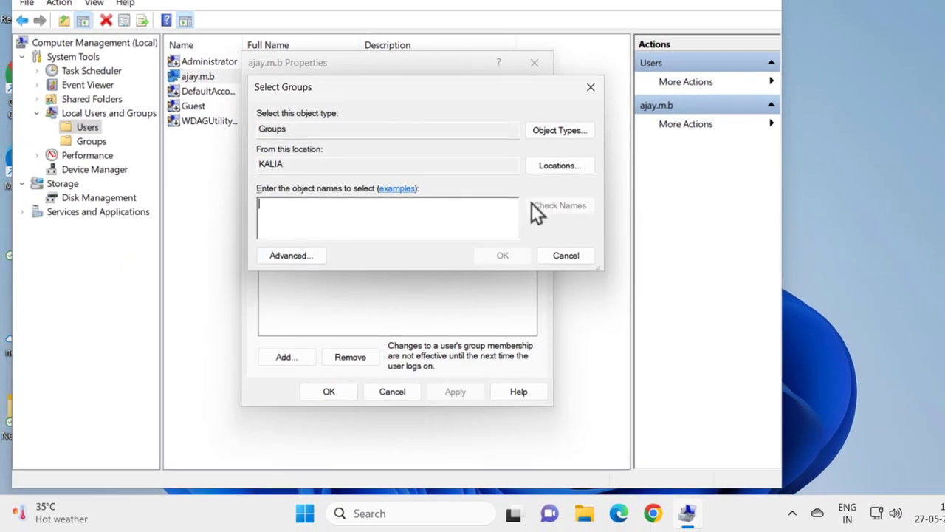
# Step: Try adding Administrators, dismiss the 'already in the list' notice, then close Properties and Computer Management
pyautogui.click(305, 259)
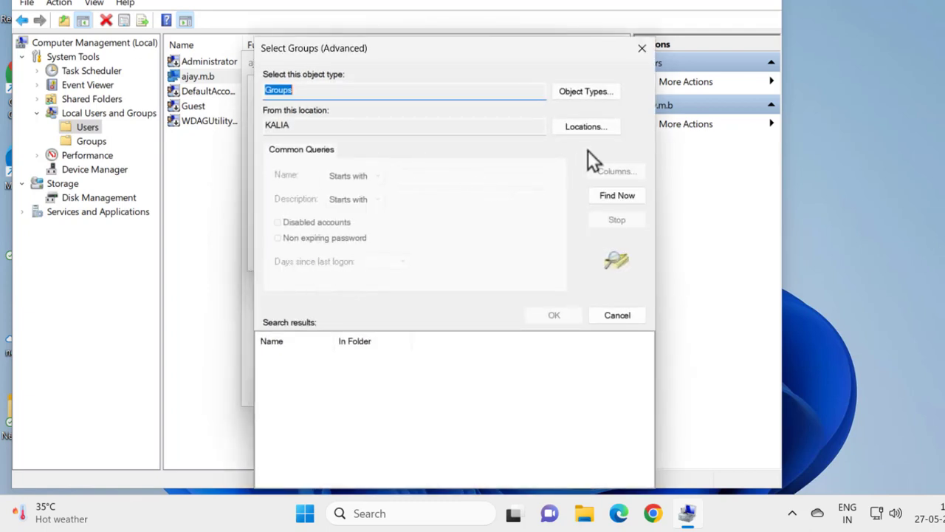
pyautogui.click(607, 199)
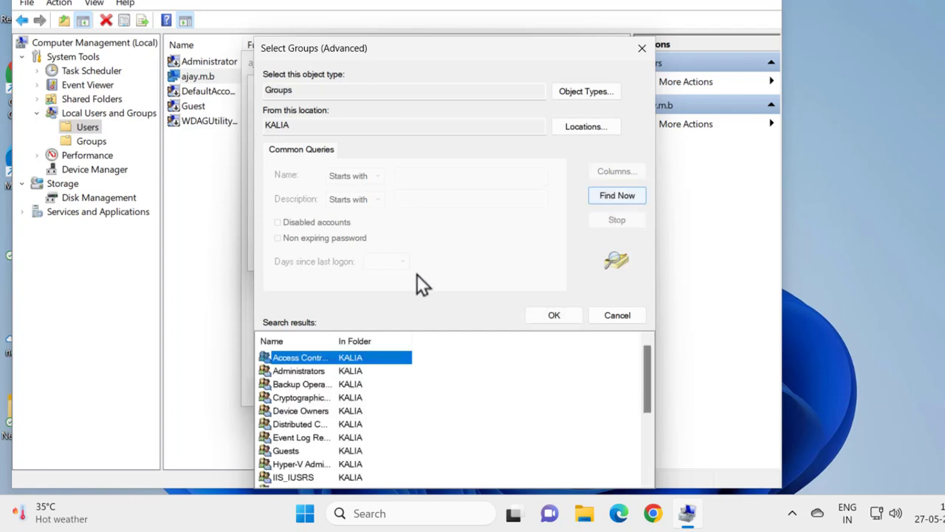
pyautogui.click(301, 371)
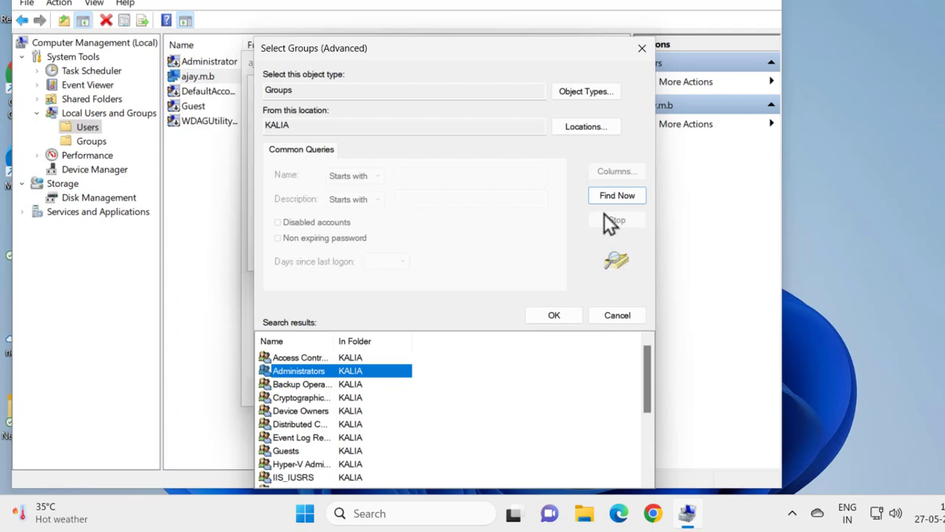
pyautogui.click(556, 315)
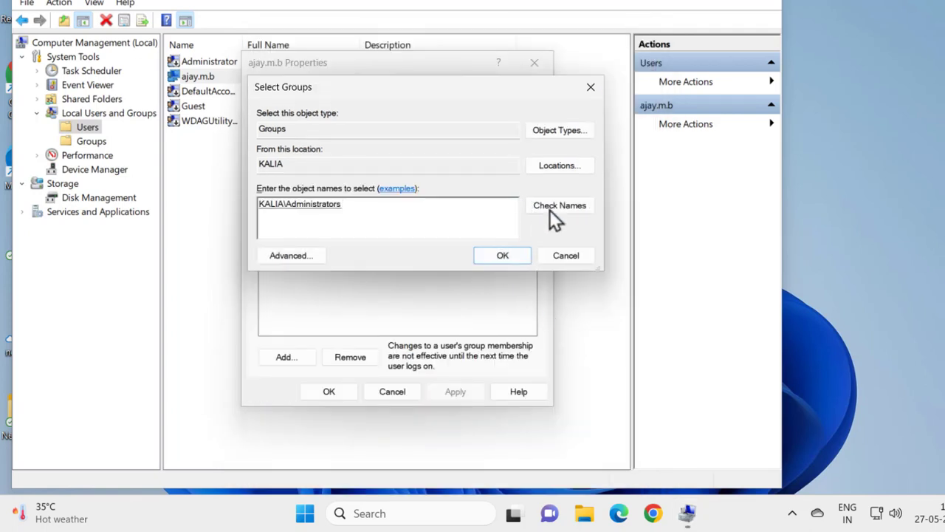
pyautogui.click(503, 254)
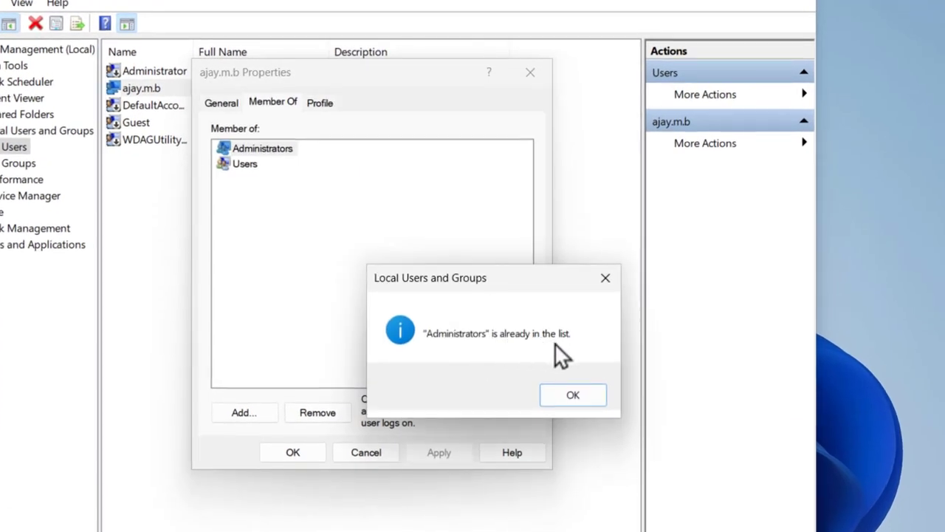
pyautogui.click(544, 395)
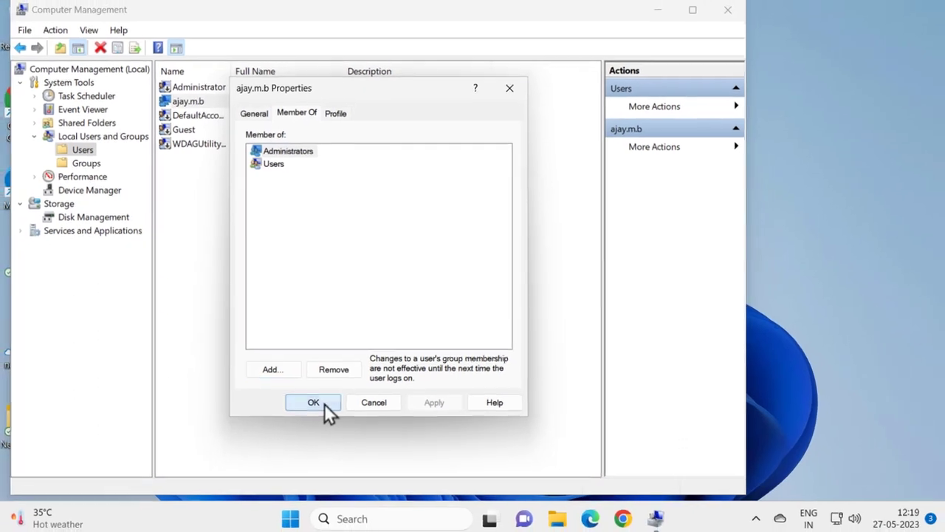
pyautogui.click(314, 402)
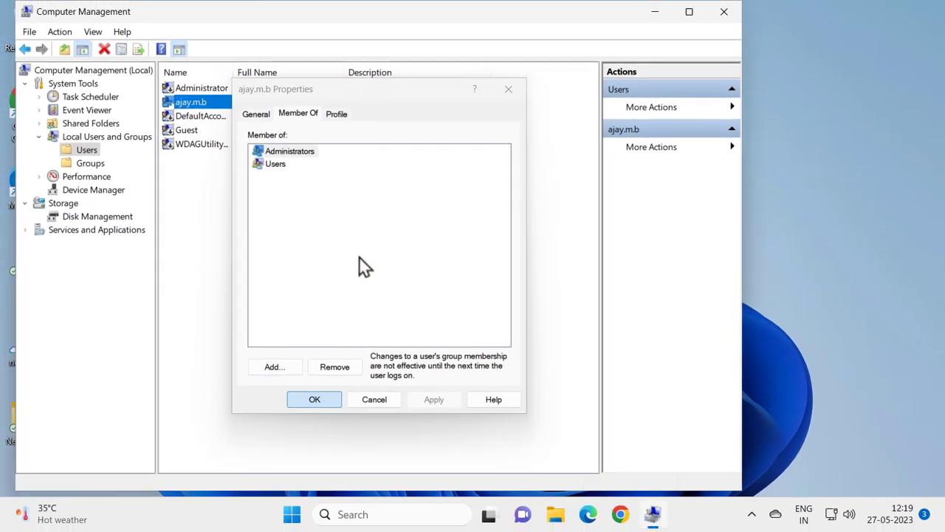
pyautogui.click(725, 13)
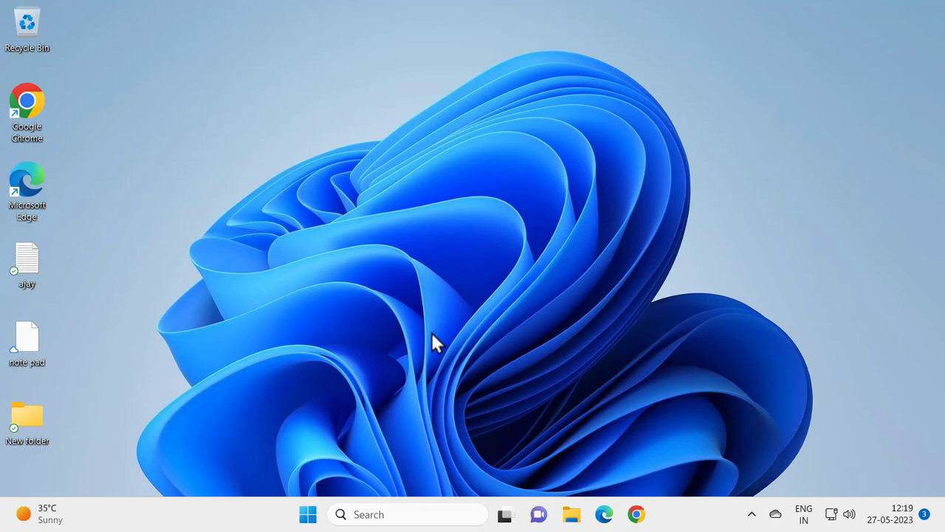
# Step: Search Windows for 'user ac' to find Change User Account Control settings
pyautogui.click(386, 510)
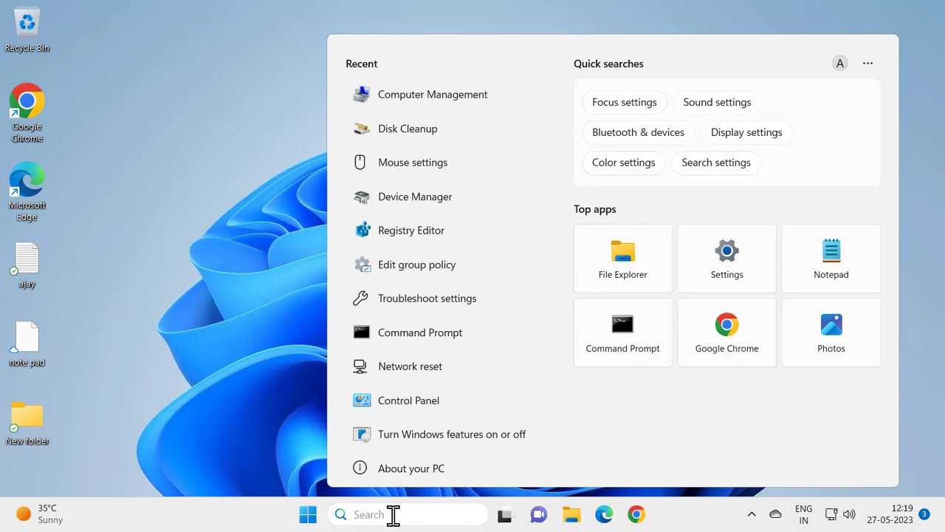
pyautogui.write('us')
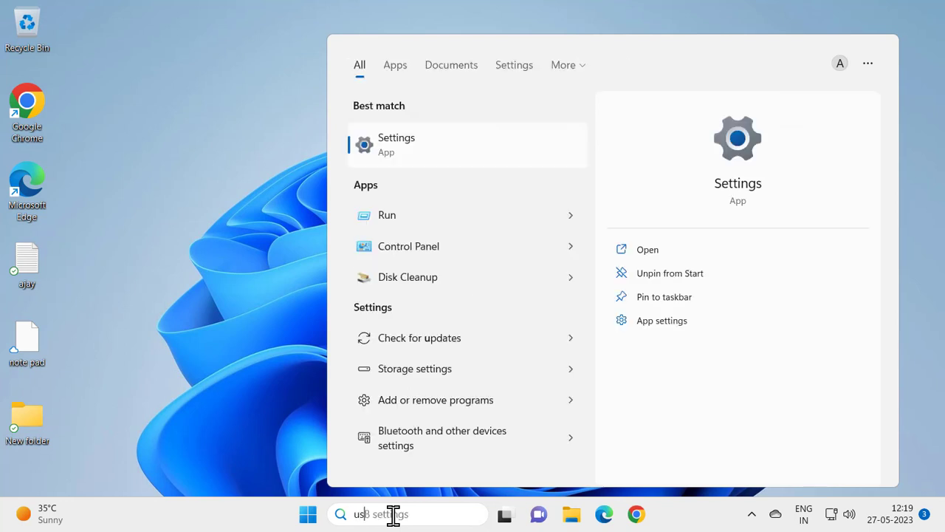
pyautogui.write('er a')
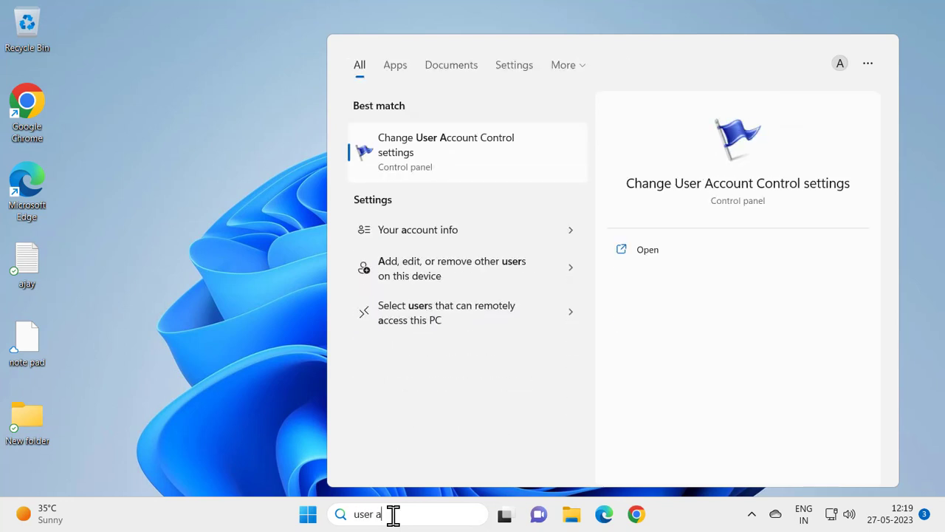
pyautogui.write('c')
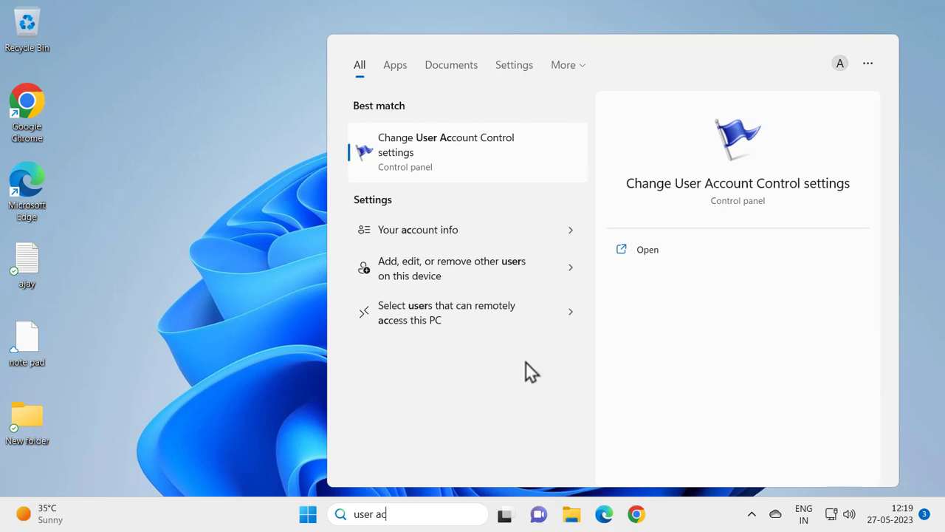
# Step: Set User Account Control to Never notify and confirm the change
pyautogui.click(657, 247)
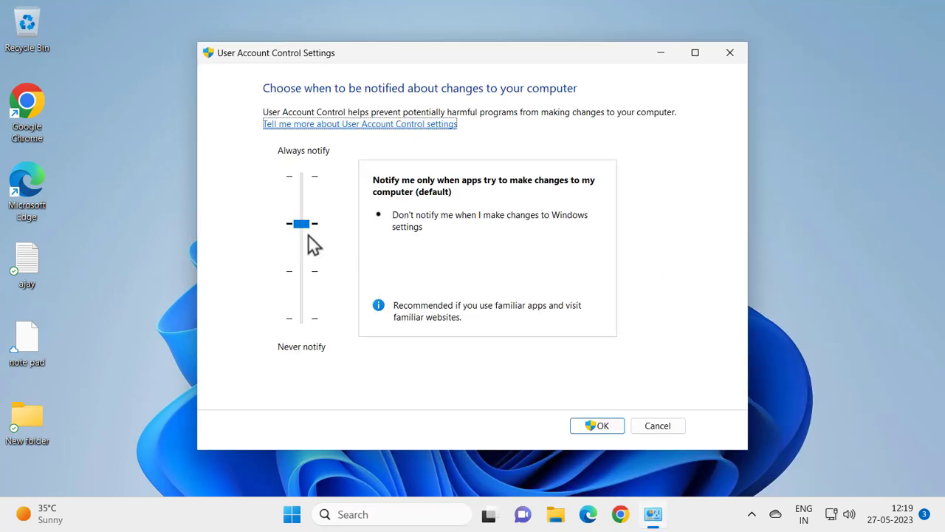
pyautogui.moveTo(301, 226); pyautogui.dragTo(310, 329)
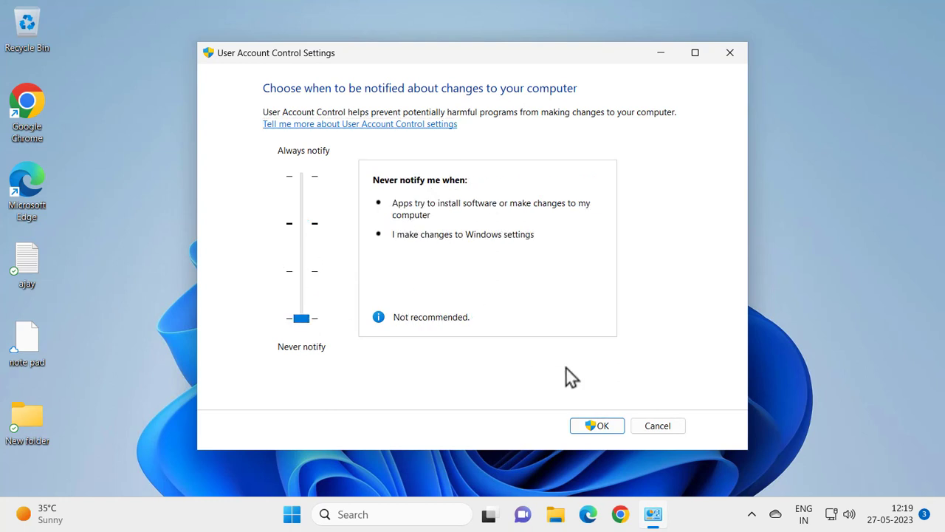
pyautogui.click(596, 426)
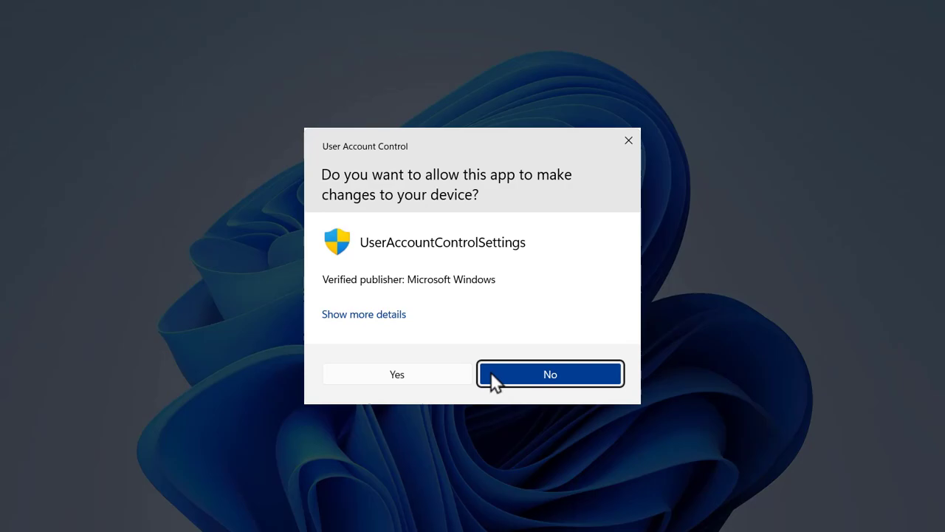
pyautogui.click(426, 378)
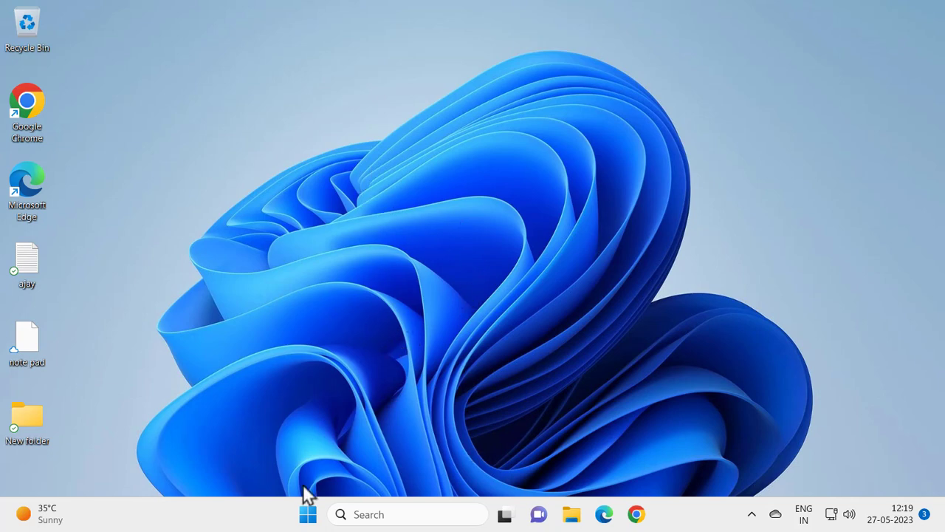
# Step: Restart the PC from the Start menu power options into the recovery environment
pyautogui.click(306, 514)
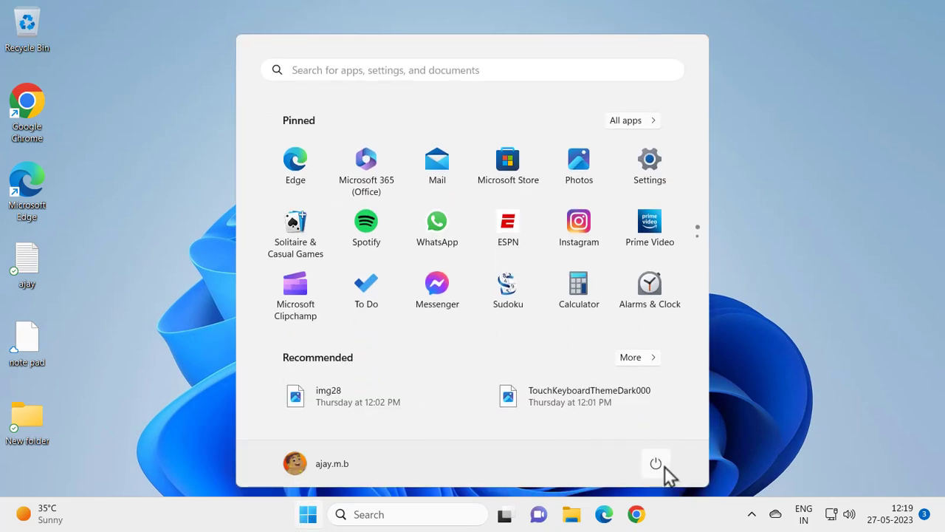
pyautogui.click(658, 464)
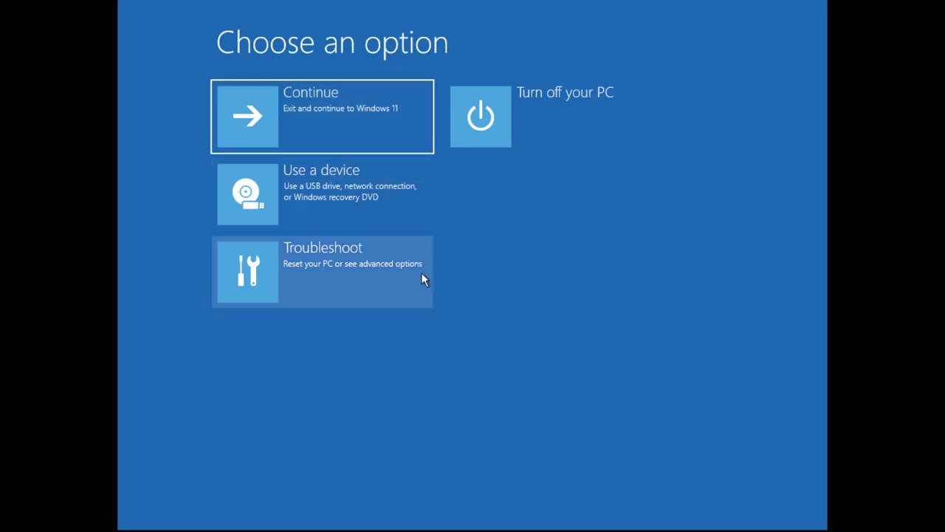
# Step: Go to Troubleshoot > Advanced options in the recovery environment
pyautogui.click(334, 279)
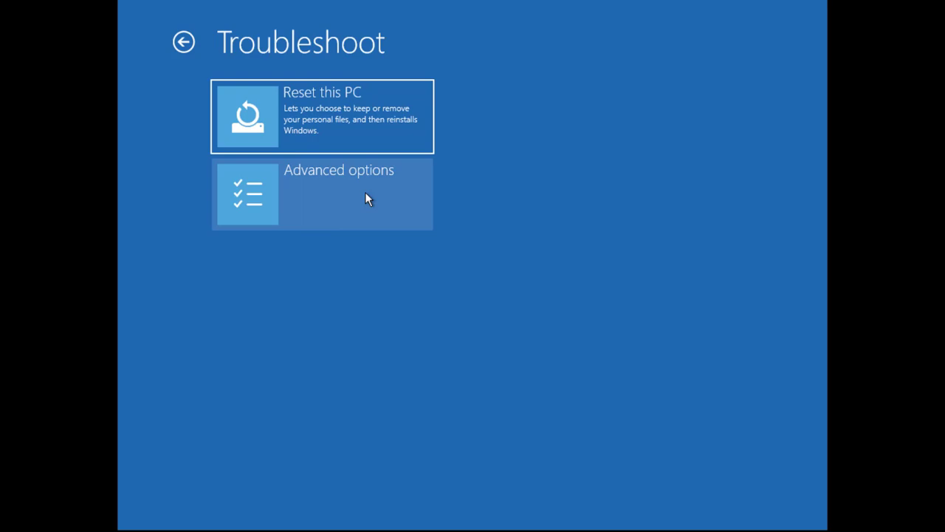
pyautogui.click(322, 210)
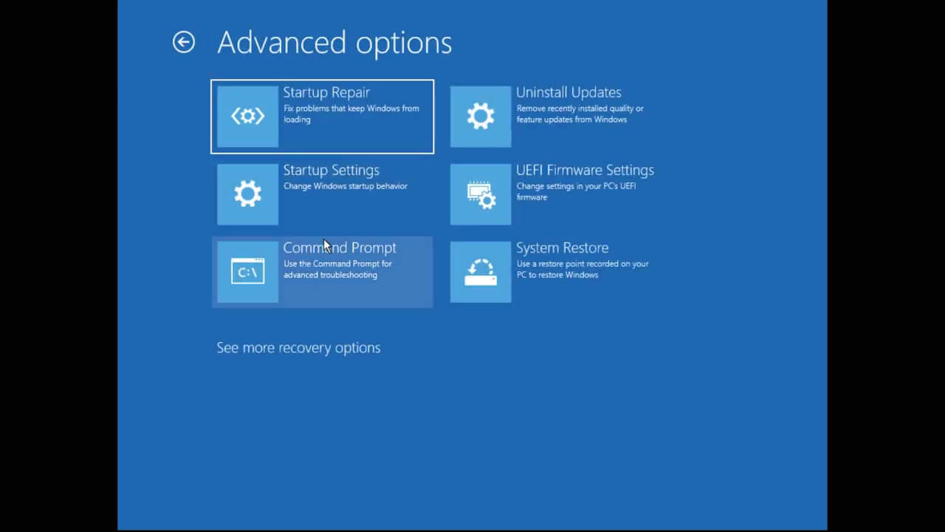
# Step: Launch the recovery Command Prompt and enter the sfc /scannow command
pyautogui.click(350, 284)
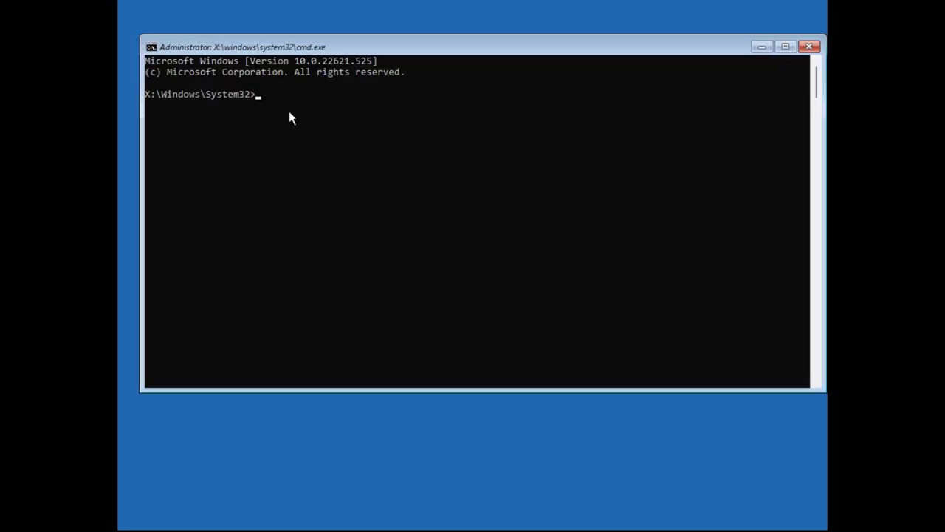
pyautogui.write('f')
pyautogui.press('Left')
pyautogui.write('sfc')
# Step: Run sfc /scannow and wait for verification to reach 100%
pyautogui.press('Return')
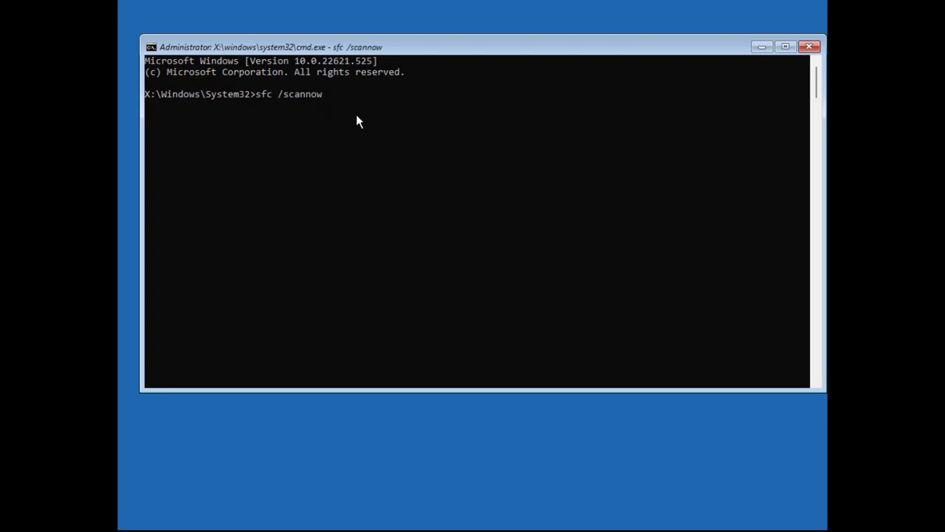